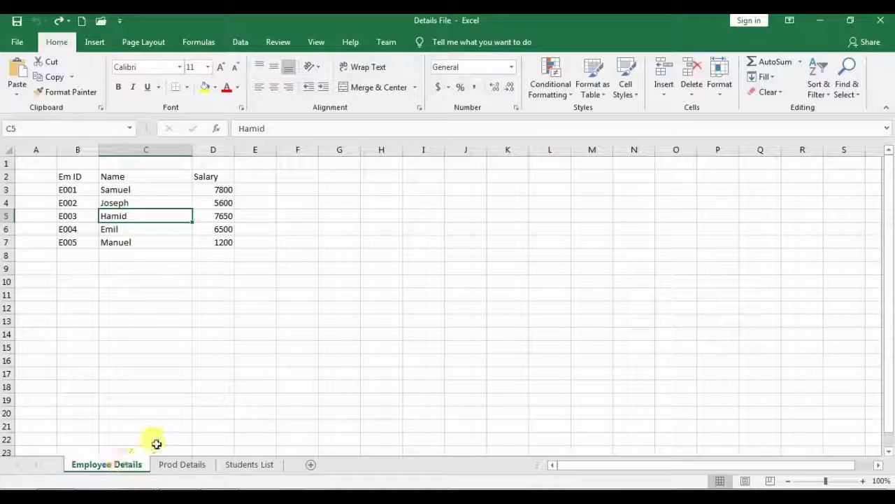
Browse the Prod Details and Students List sheets, then return to Employee Details
{"action": "left_click", "coordinate": [178, 465]}
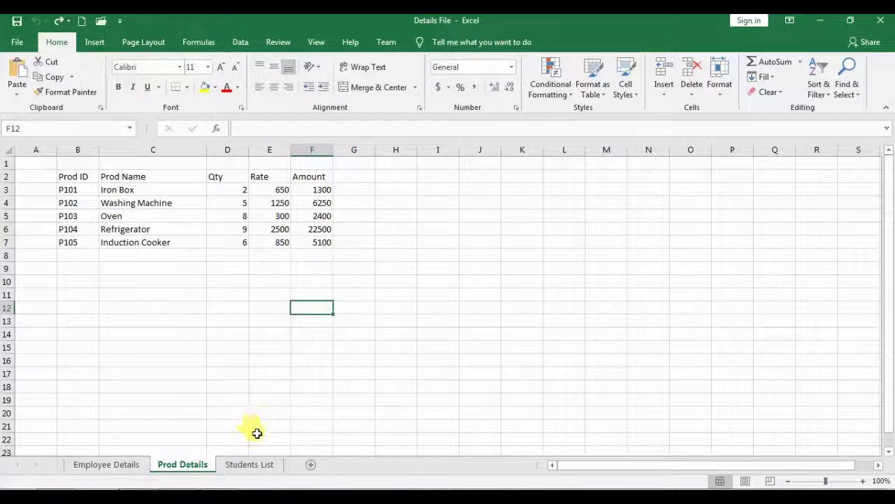
{"action": "left_click", "coordinate": [258, 468]}
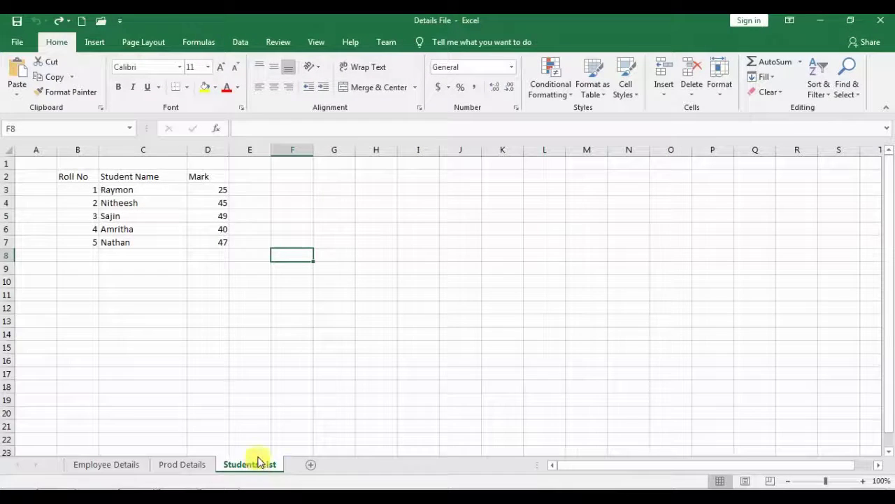
{"action": "left_click", "coordinate": [97, 466]}
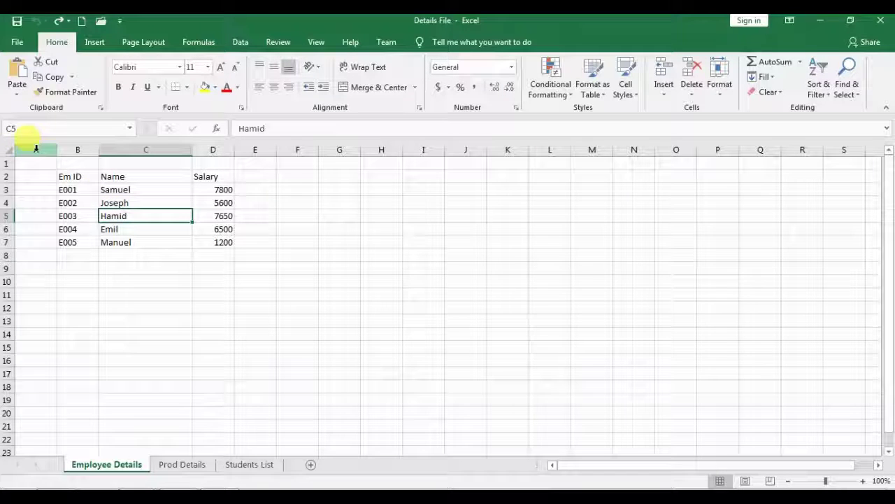
Insert a blank sheet column at C, before the Name column
{"action": "left_click", "coordinate": [74, 150]}
{"action": "left_click", "coordinate": [133, 150]}
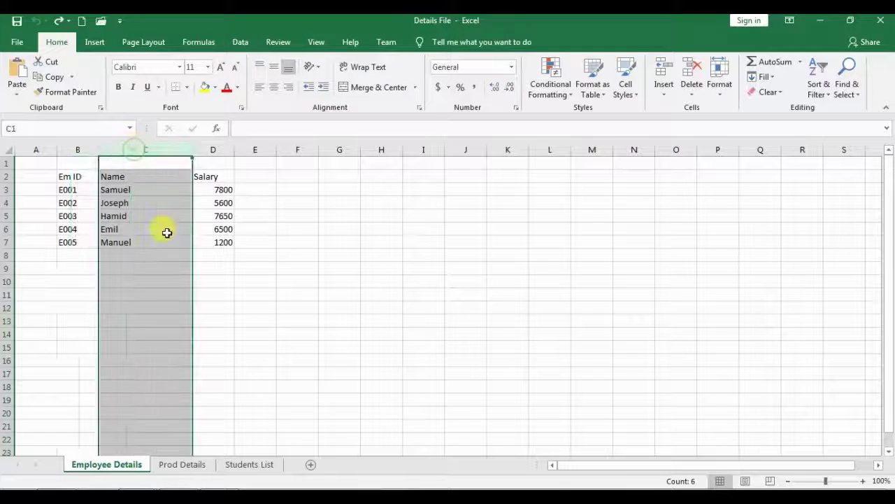
{"action": "left_click", "coordinate": [178, 239]}
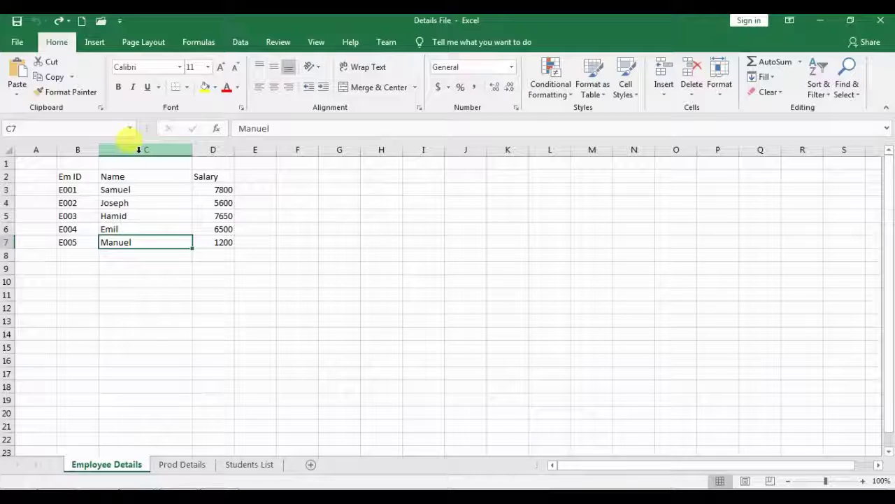
{"action": "left_click", "coordinate": [138, 149]}
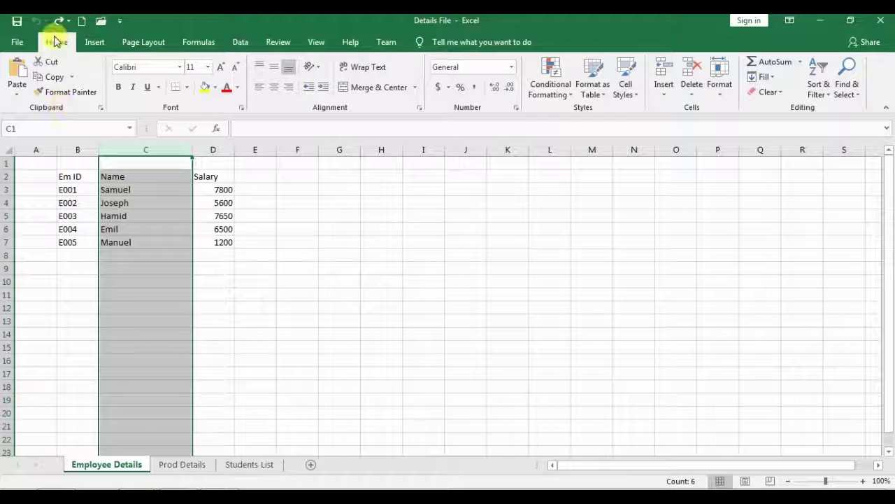
{"action": "left_click", "coordinate": [663, 97]}
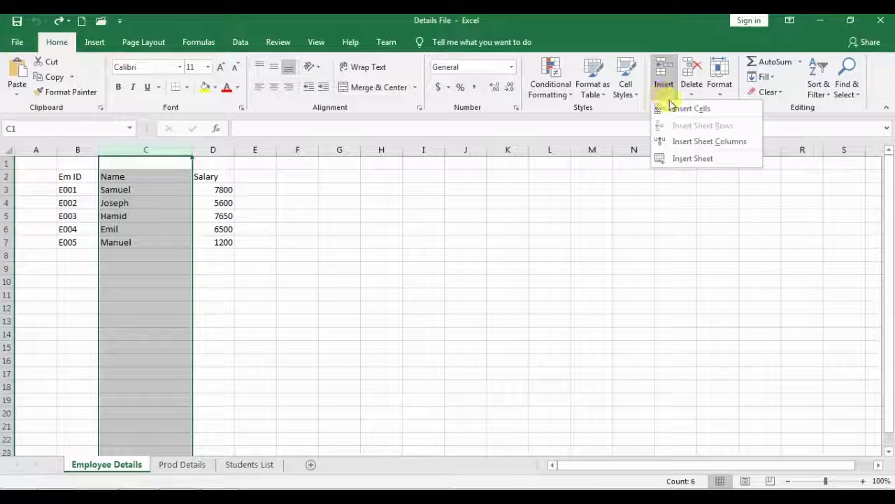
{"action": "left_click", "coordinate": [692, 142]}
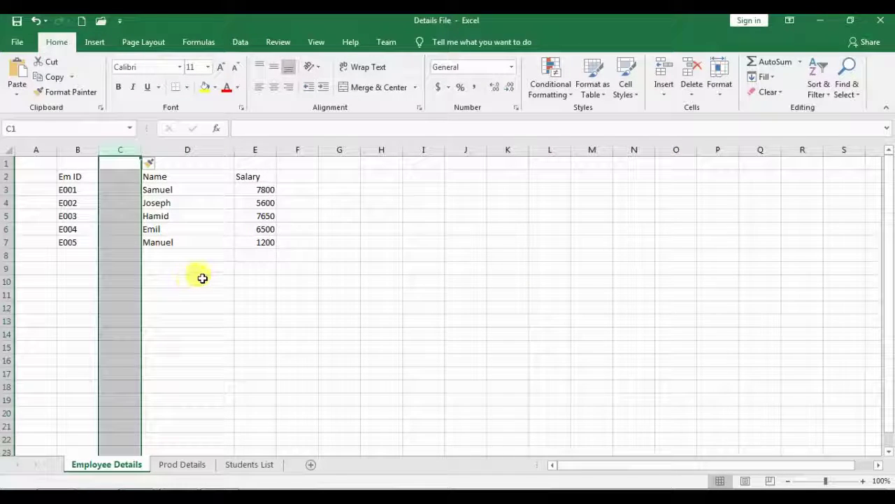
{"action": "left_click", "coordinate": [125, 216]}
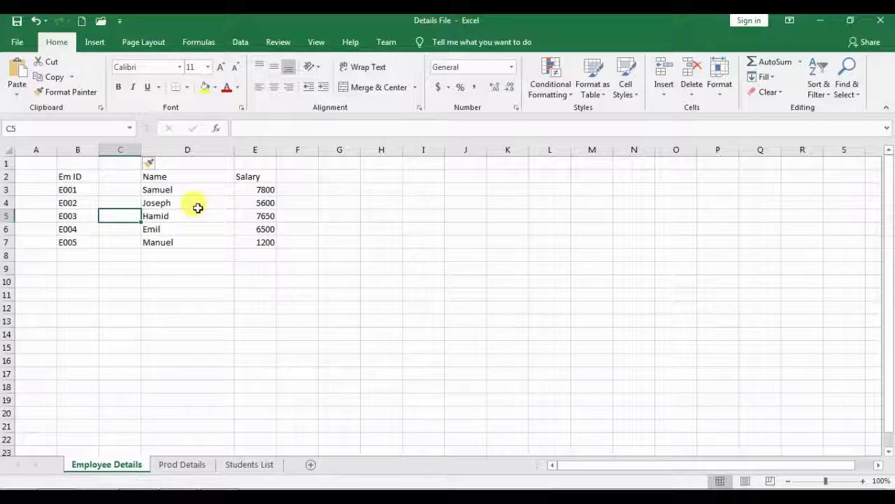
Insert a blank sheet column at E before Salary, then reselect the empty column E
{"action": "left_click", "coordinate": [255, 150]}
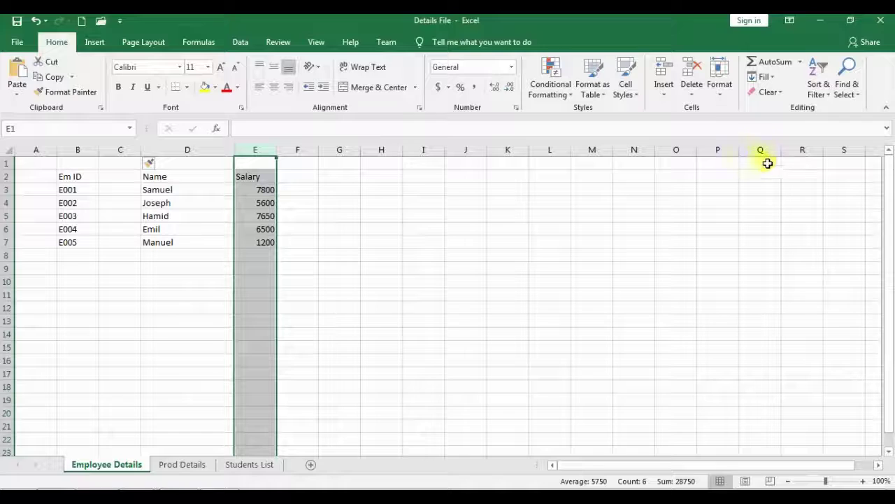
{"action": "left_click", "coordinate": [663, 95]}
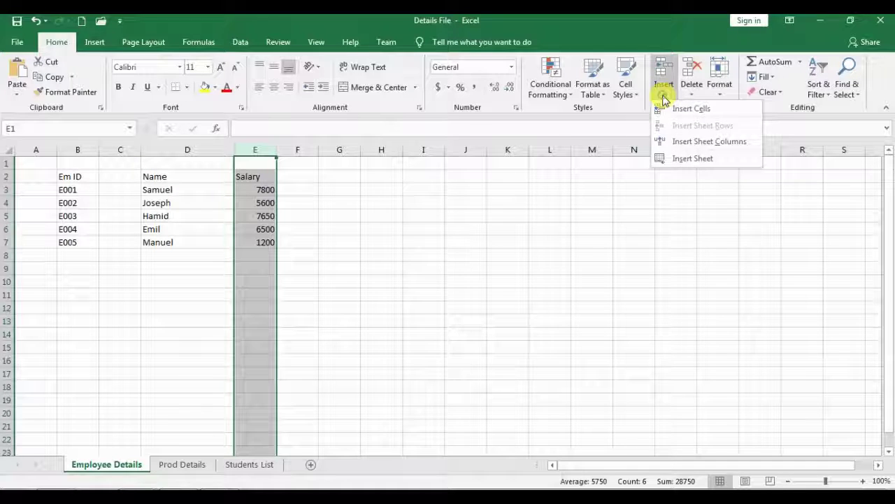
{"action": "left_click", "coordinate": [677, 142]}
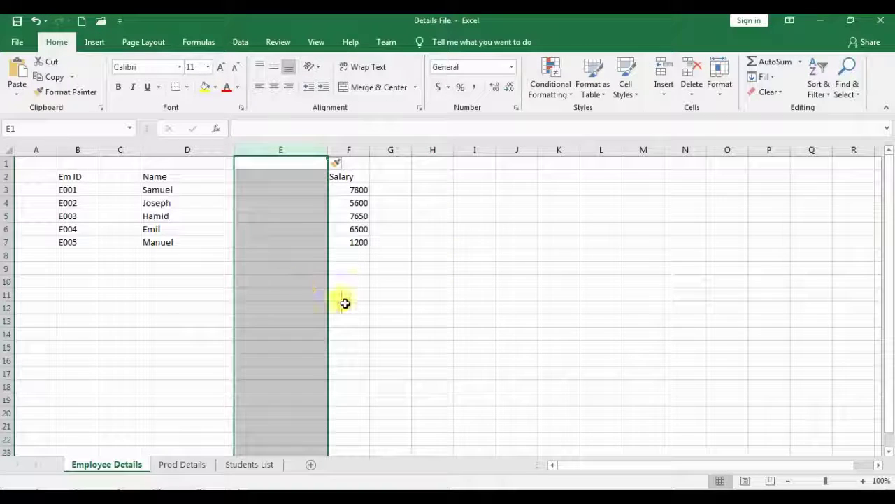
{"action": "left_click", "coordinate": [286, 230]}
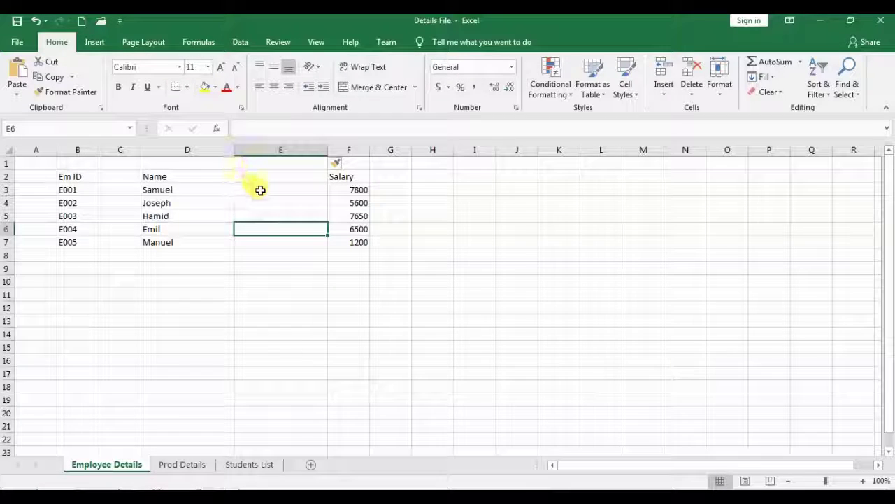
{"action": "left_click", "coordinate": [286, 151]}
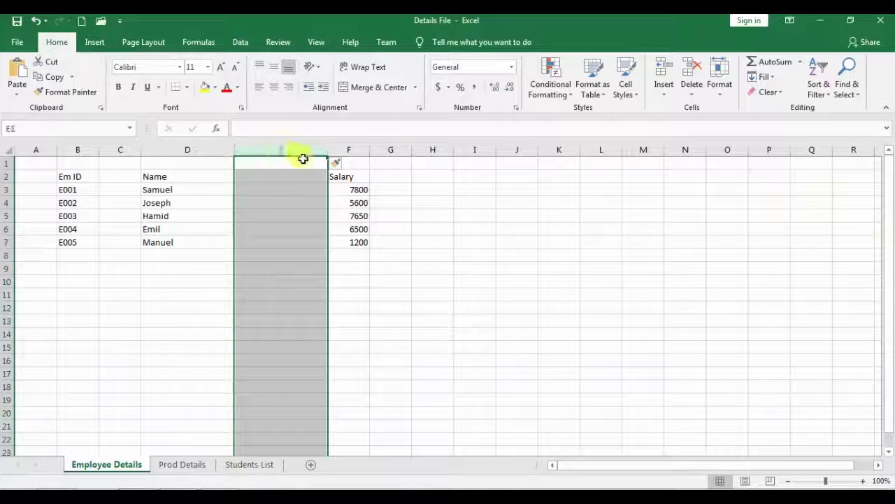
Delete the empty columns E and C with Delete Sheet Columns
{"action": "left_click", "coordinate": [698, 94]}
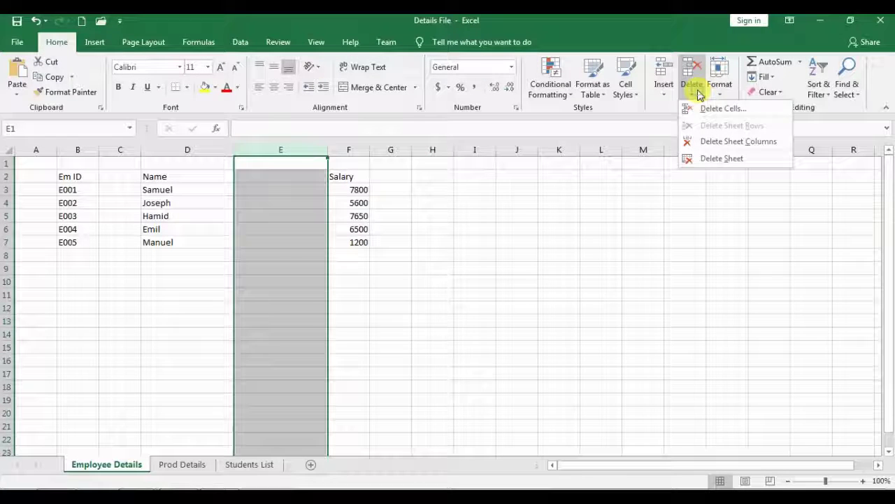
{"action": "left_click", "coordinate": [708, 137]}
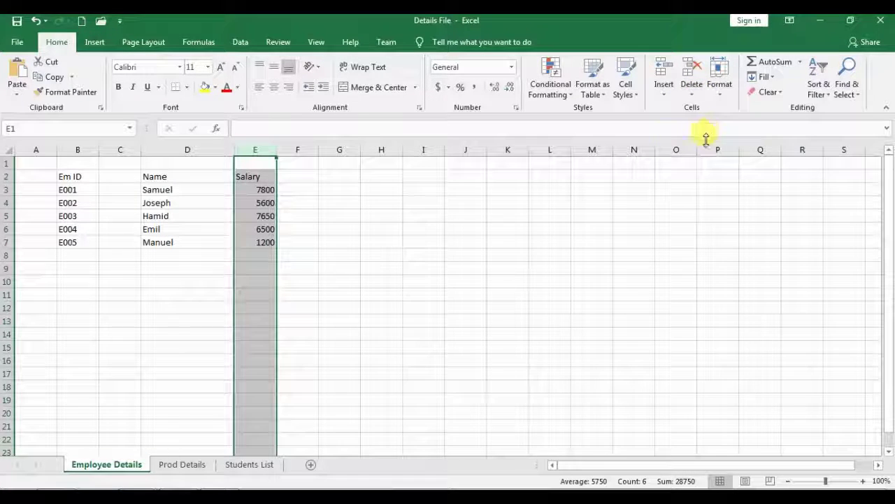
{"action": "left_click", "coordinate": [129, 150]}
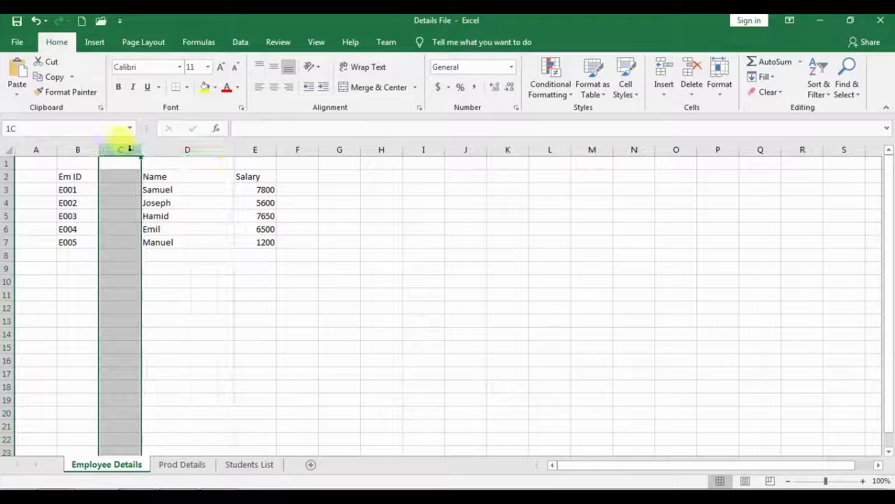
{"action": "left_click", "coordinate": [691, 94]}
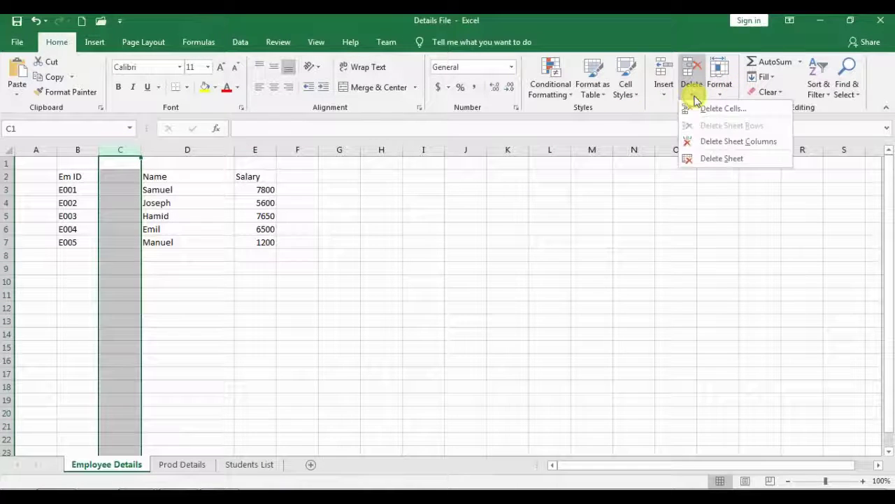
{"action": "left_click", "coordinate": [702, 142]}
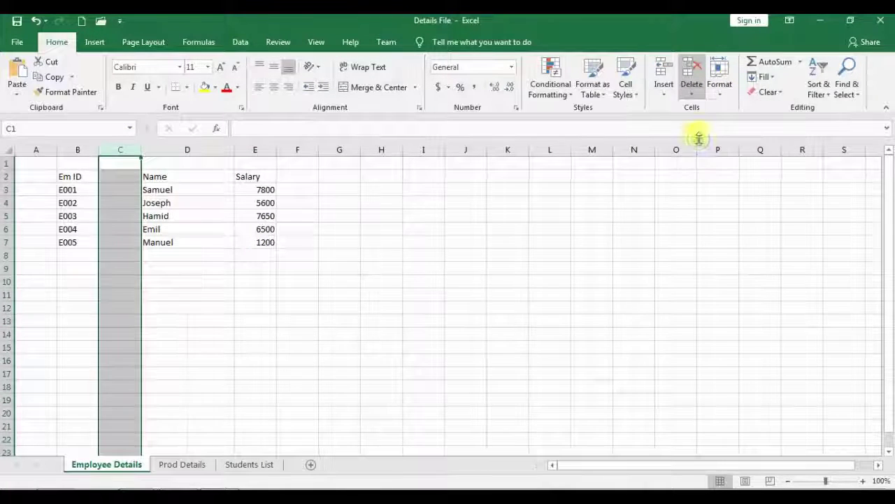
{"action": "left_click", "coordinate": [551, 280]}
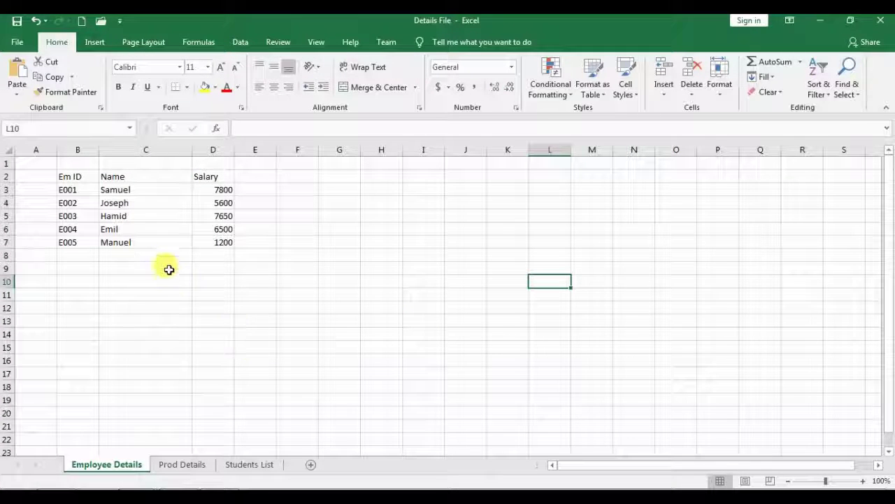
Insert a blank column before Name using the column header's shortcut menu
{"action": "left_click", "coordinate": [149, 146]}
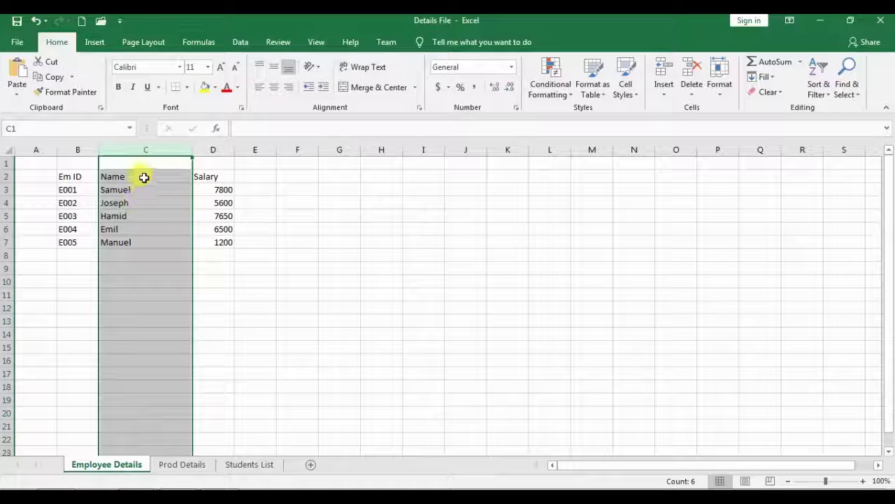
{"action": "right_click", "coordinate": [143, 147]}
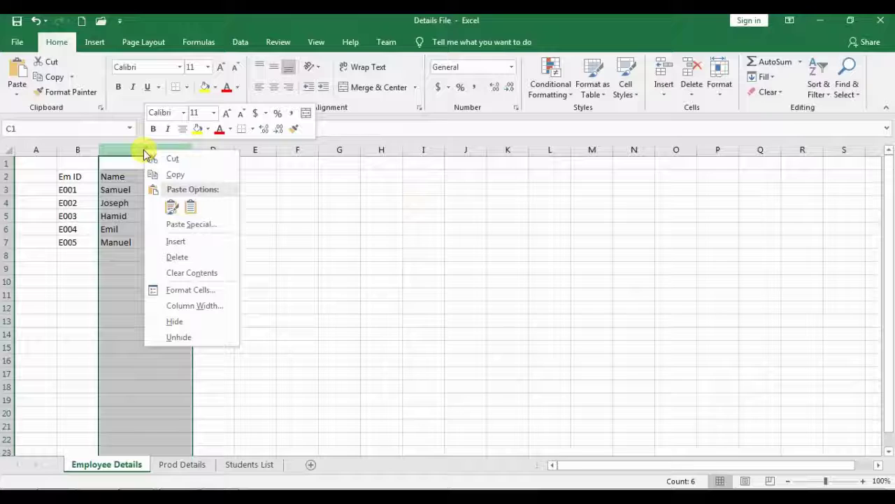
{"action": "left_click", "coordinate": [175, 242]}
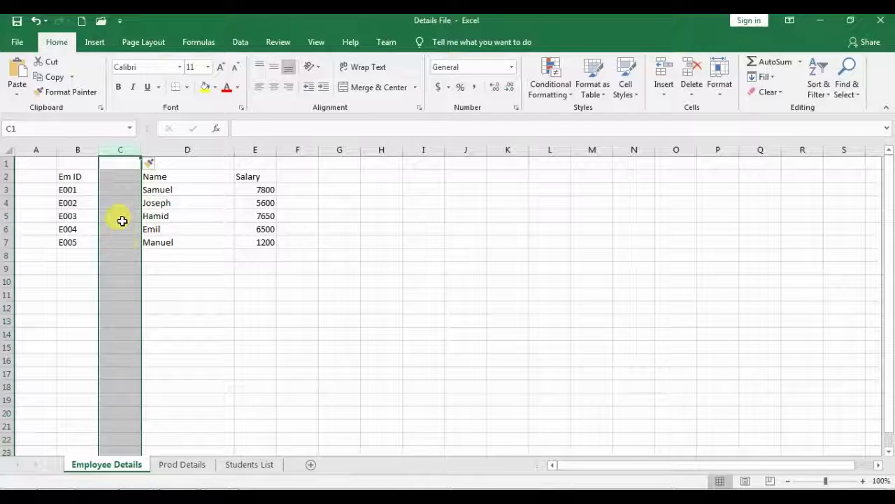
{"action": "left_click", "coordinate": [117, 185]}
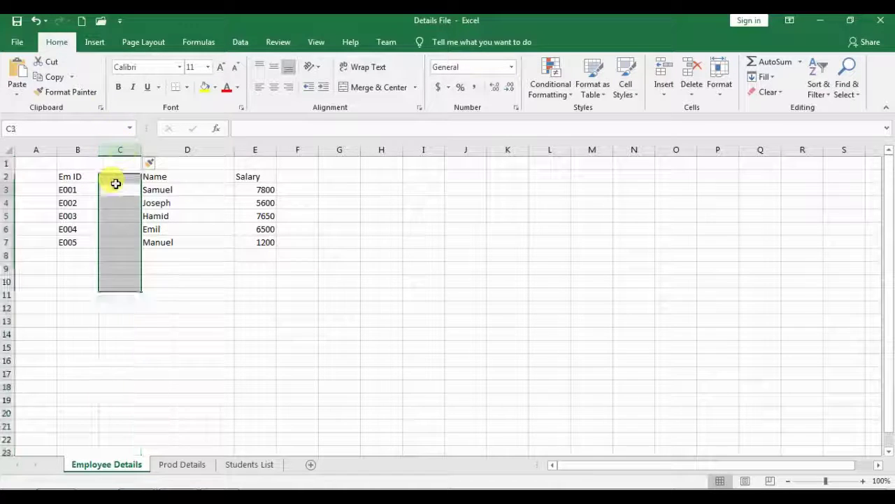
Delete the empty columns C and then D through the shortcut menu's Delete command
{"action": "left_click", "coordinate": [123, 148]}
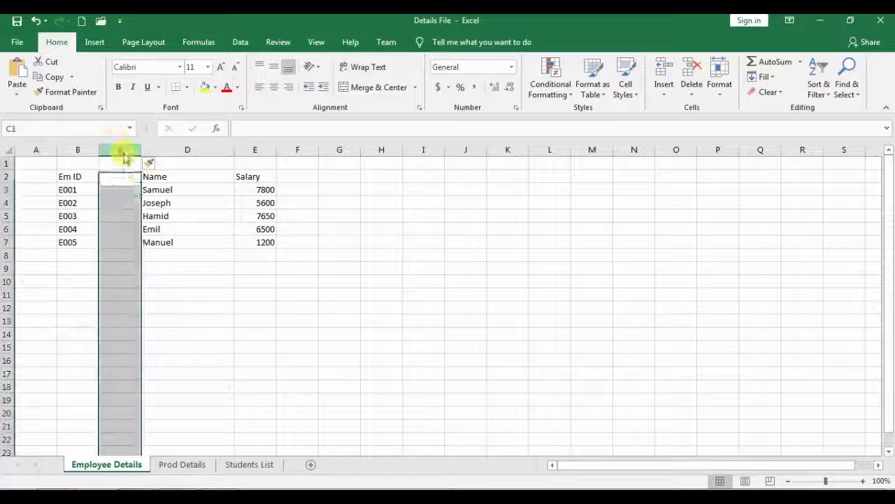
{"action": "right_click", "coordinate": [124, 150]}
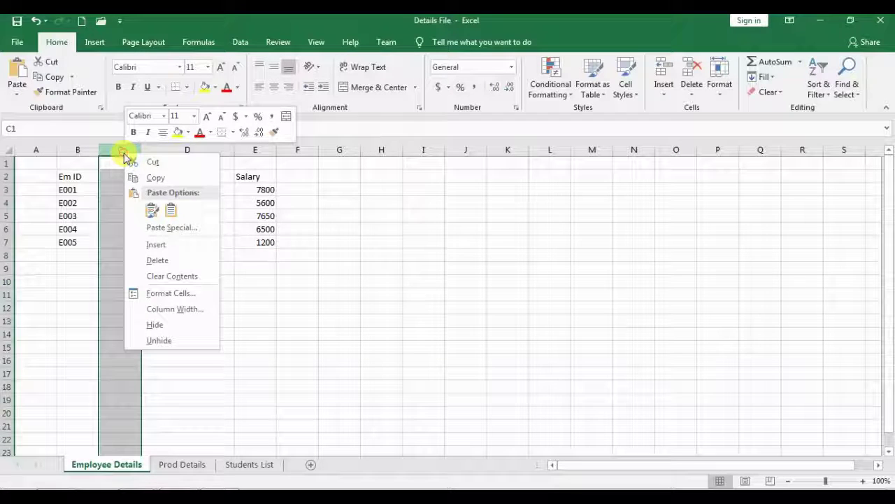
{"action": "left_click", "coordinate": [160, 263]}
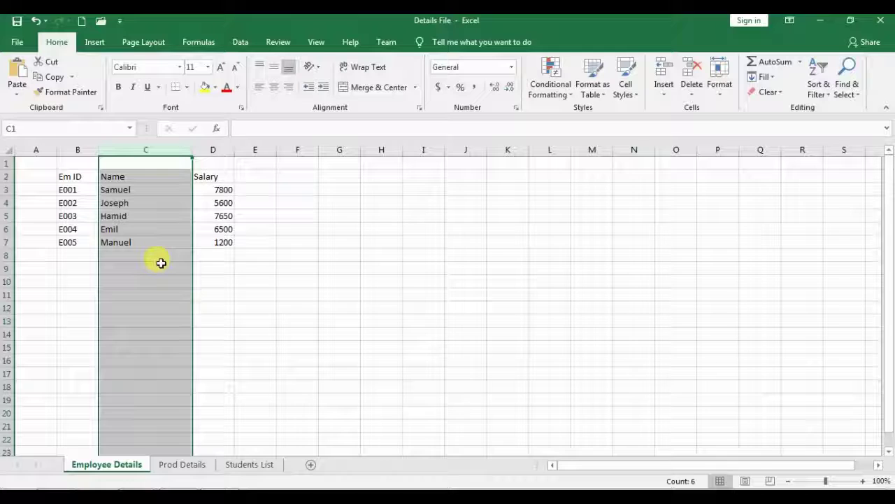
{"action": "left_click", "coordinate": [238, 264]}
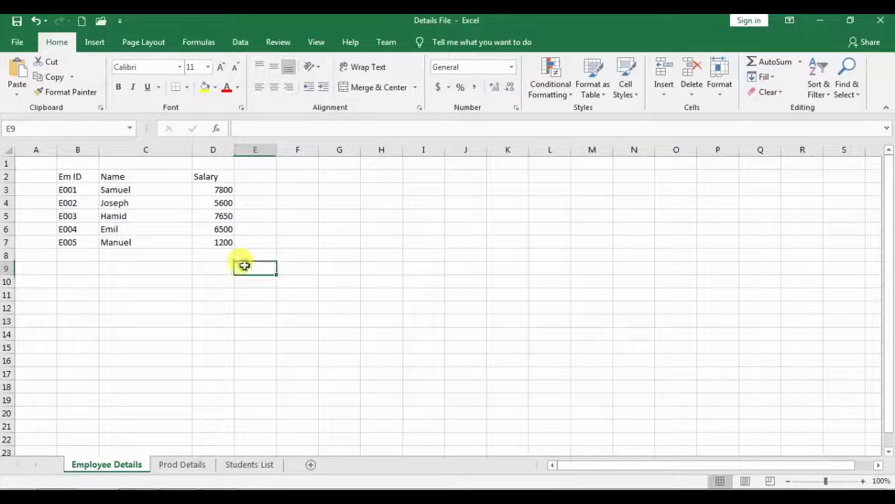
{"action": "right_click", "coordinate": [209, 149]}
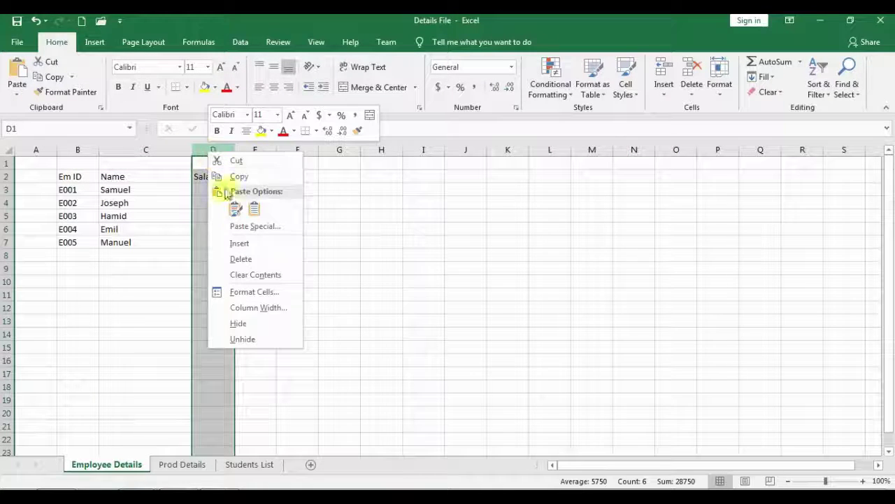
{"action": "left_click", "coordinate": [226, 226]}
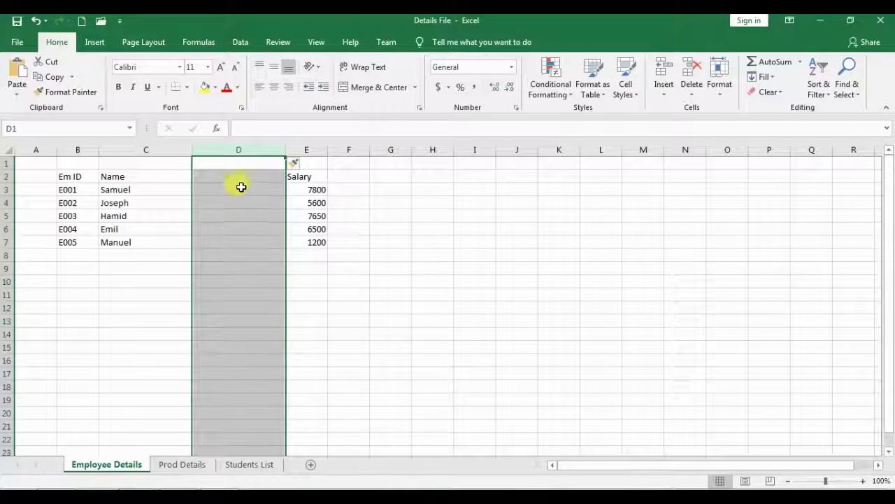
{"action": "right_click", "coordinate": [239, 147]}
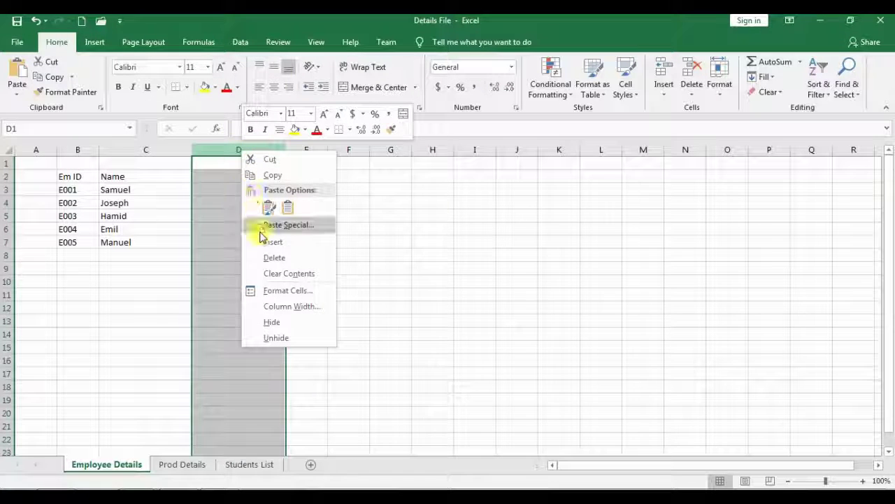
{"action": "left_click", "coordinate": [267, 258]}
{"action": "left_click", "coordinate": [256, 267]}
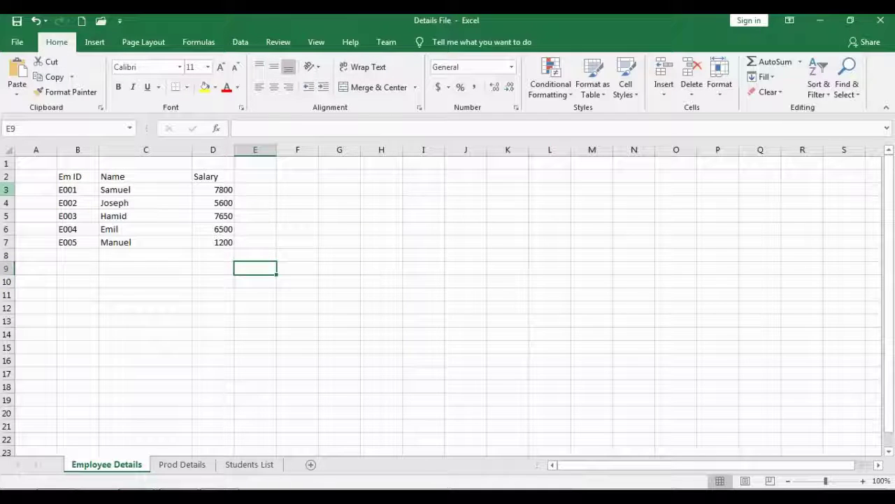
Insert blank sheet rows at row 3 above E001 and at row 7 above E004
{"action": "left_click", "coordinate": [35, 189]}
{"action": "key", "text": "ctrl+c"}
{"action": "left_click_drag", "start_coordinate": [7, 190], "coordinate": [7, 190]}
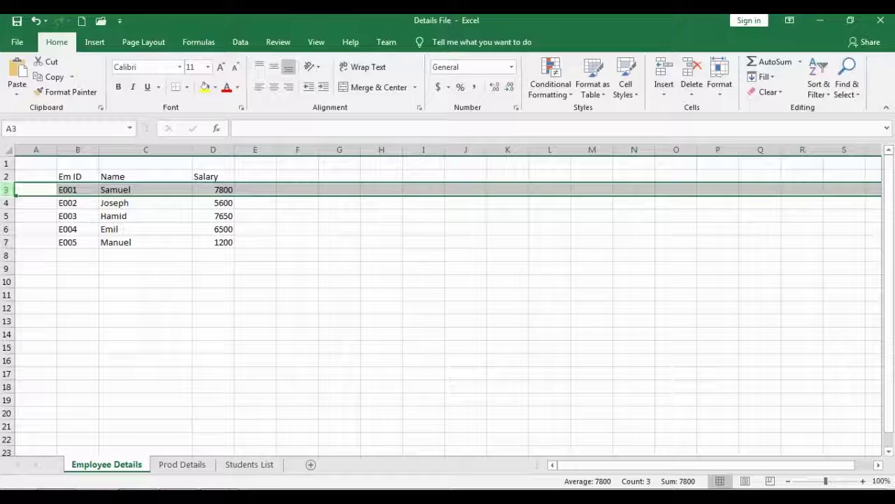
{"action": "left_click", "coordinate": [664, 98]}
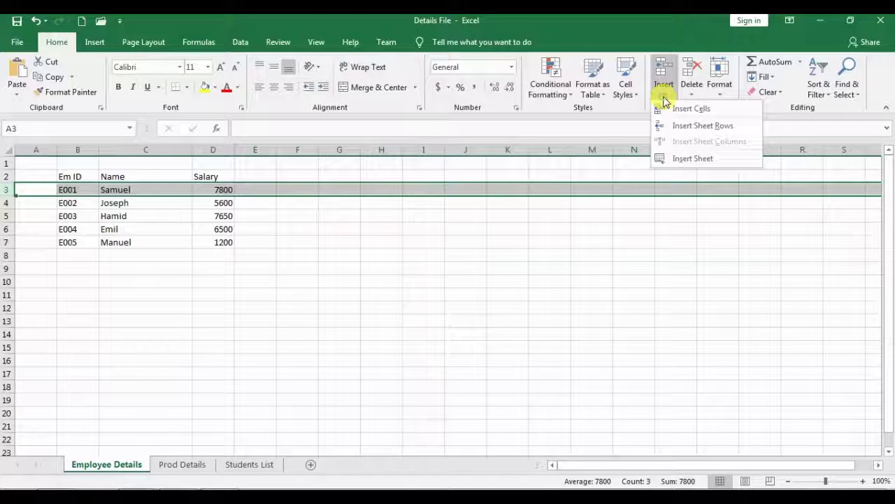
{"action": "left_click", "coordinate": [690, 126]}
{"action": "left_click", "coordinate": [245, 305]}
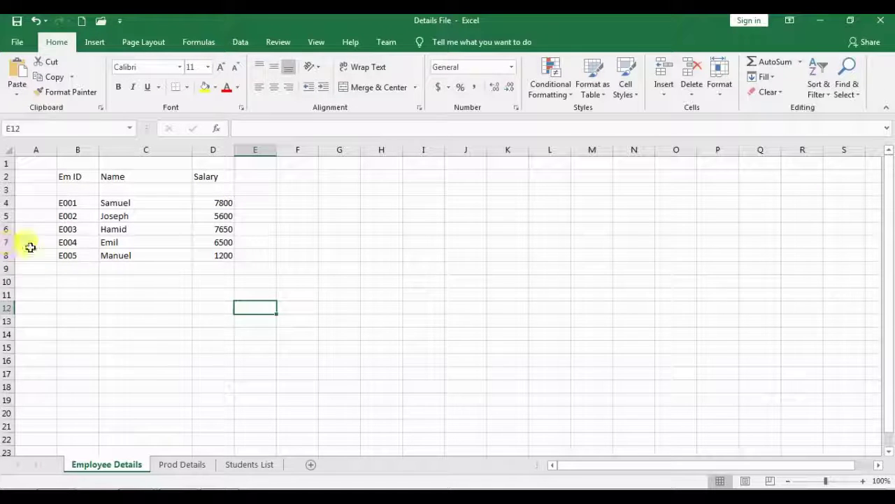
{"action": "left_click", "coordinate": [7, 242]}
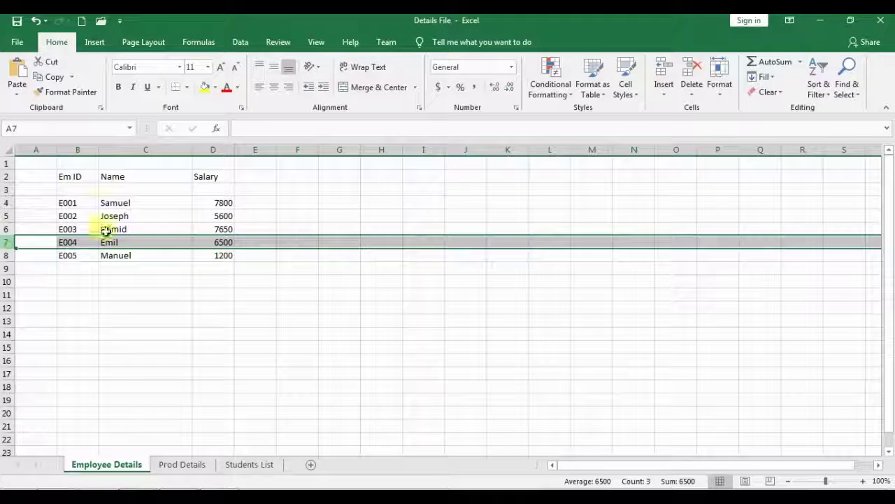
{"action": "left_click", "coordinate": [663, 95]}
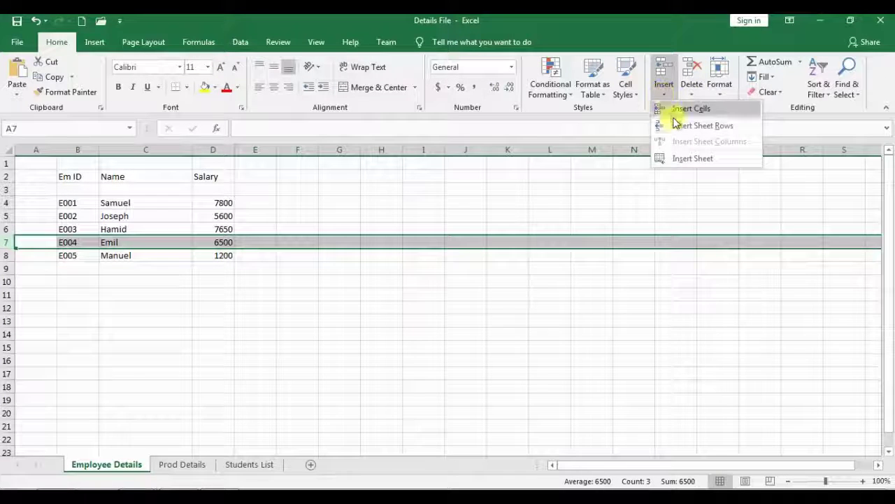
{"action": "left_click", "coordinate": [671, 125]}
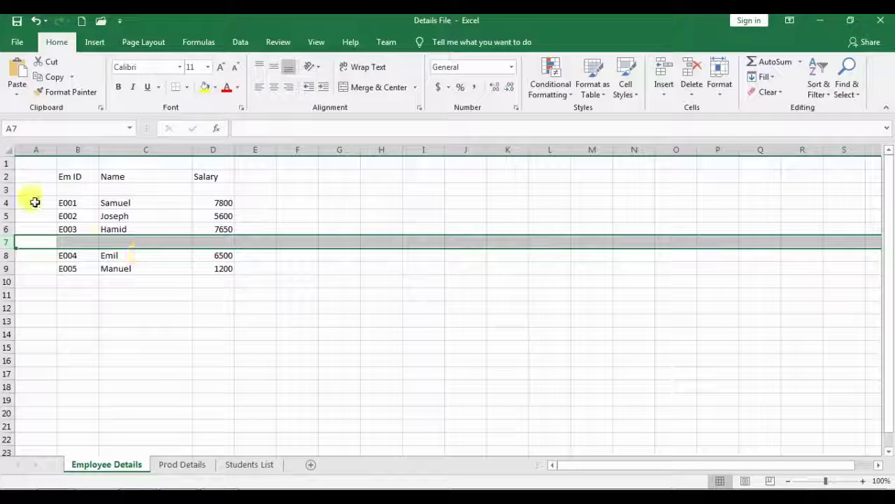
Delete the blank rows 3 and 6 with Delete Sheet Rows
{"action": "left_click", "coordinate": [7, 189]}
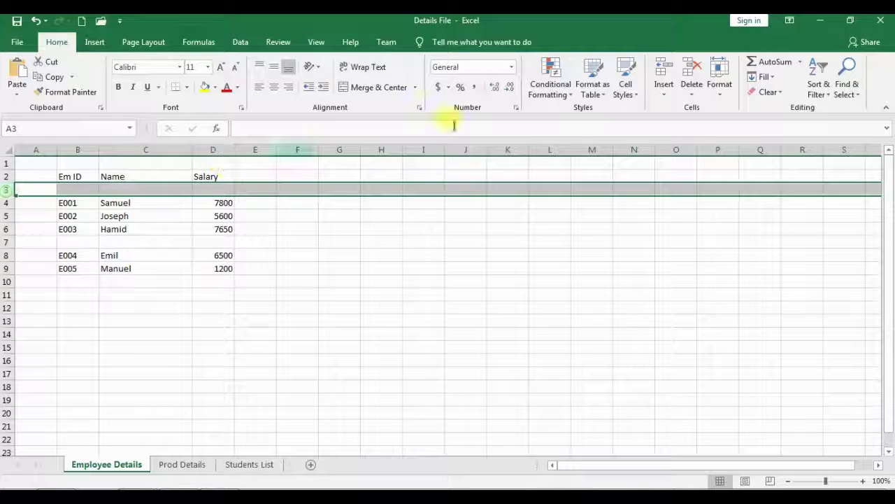
{"action": "left_click", "coordinate": [703, 100]}
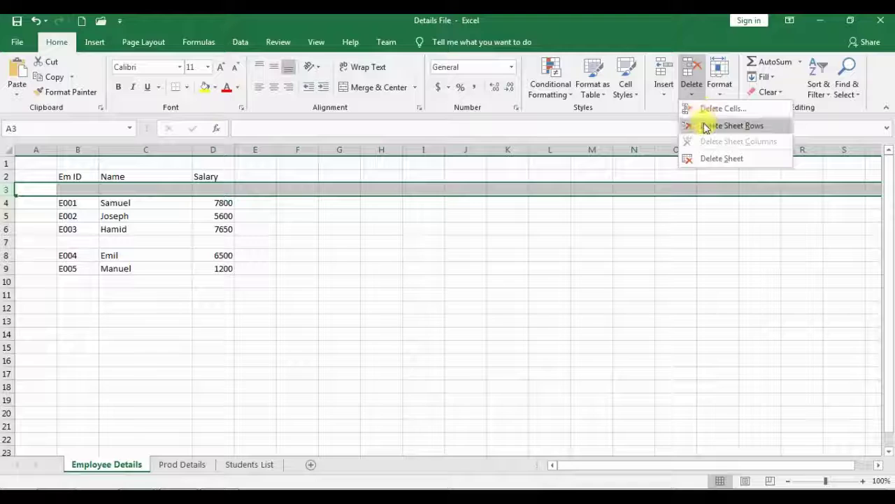
{"action": "left_click", "coordinate": [707, 124]}
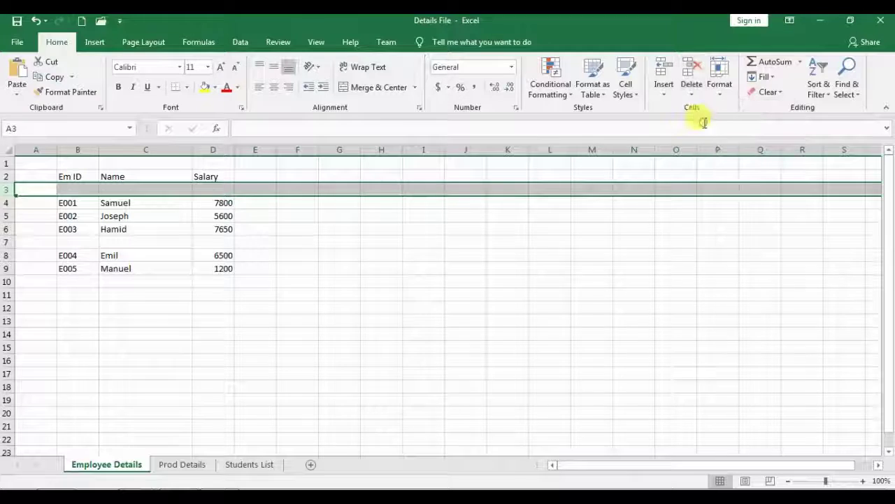
{"action": "left_click", "coordinate": [7, 229]}
{"action": "left_click", "coordinate": [694, 97]}
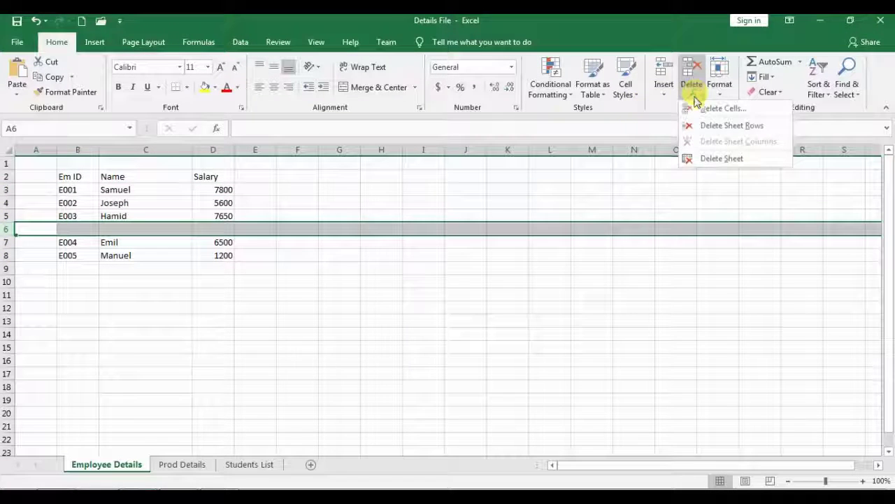
{"action": "left_click", "coordinate": [696, 124]}
{"action": "left_click", "coordinate": [290, 296]}
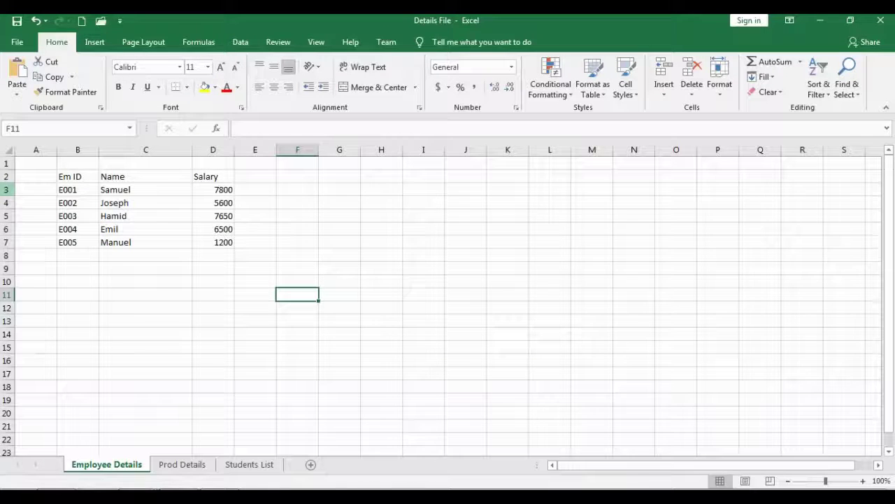
{"action": "right_click", "coordinate": [9, 187]}
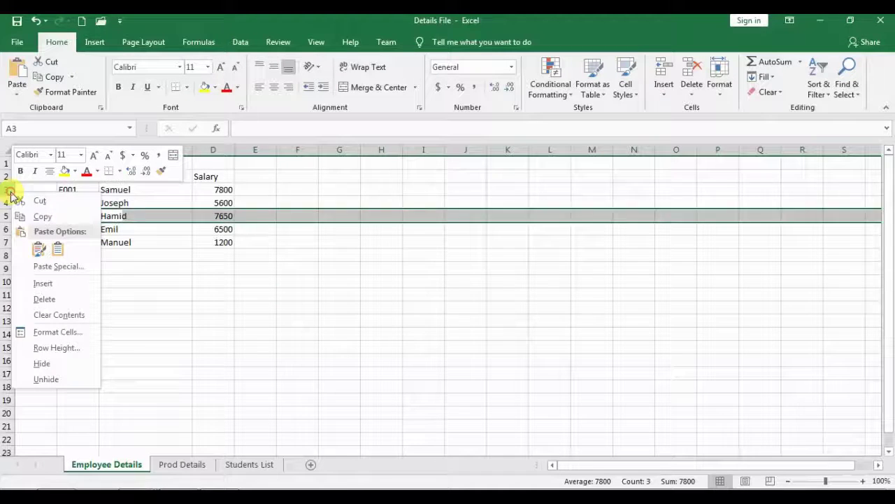
{"action": "left_click", "coordinate": [42, 283]}
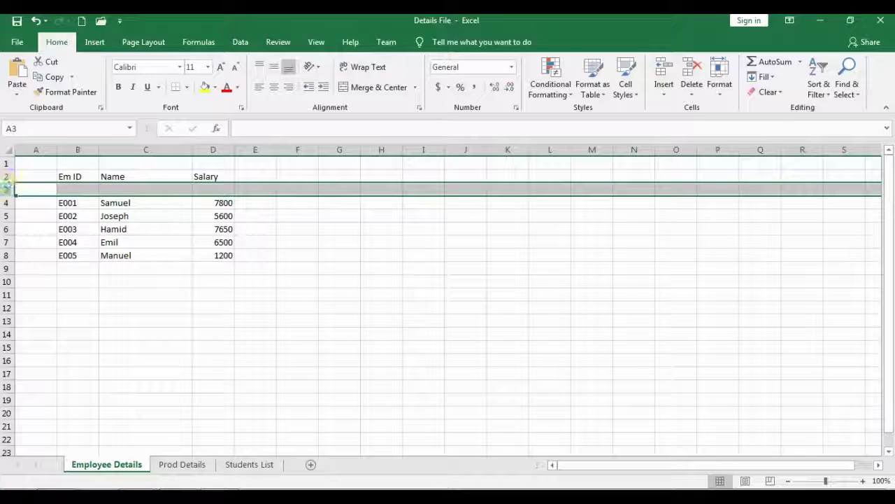
{"action": "right_click", "coordinate": [7, 188]}
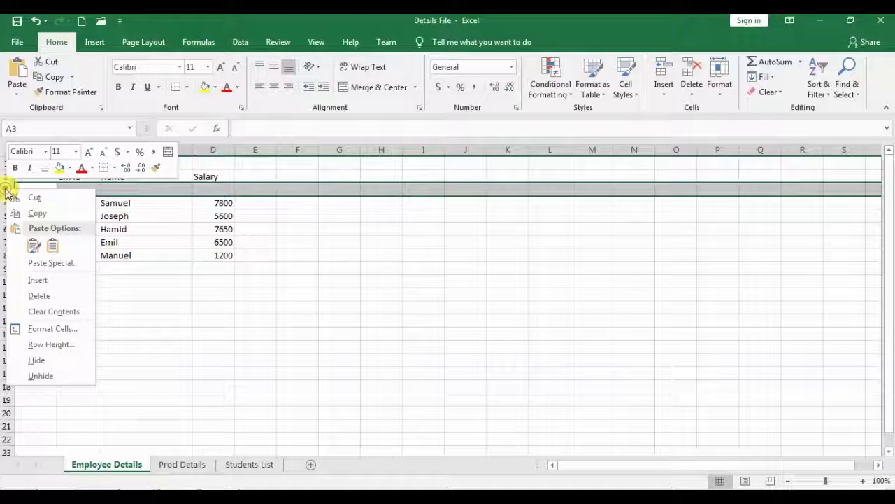
{"action": "left_click", "coordinate": [33, 297]}
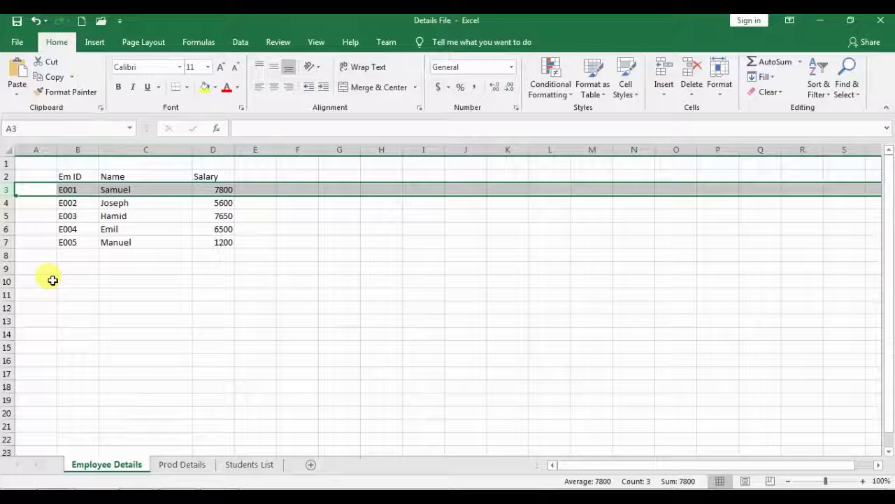
{"action": "left_click", "coordinate": [137, 227]}
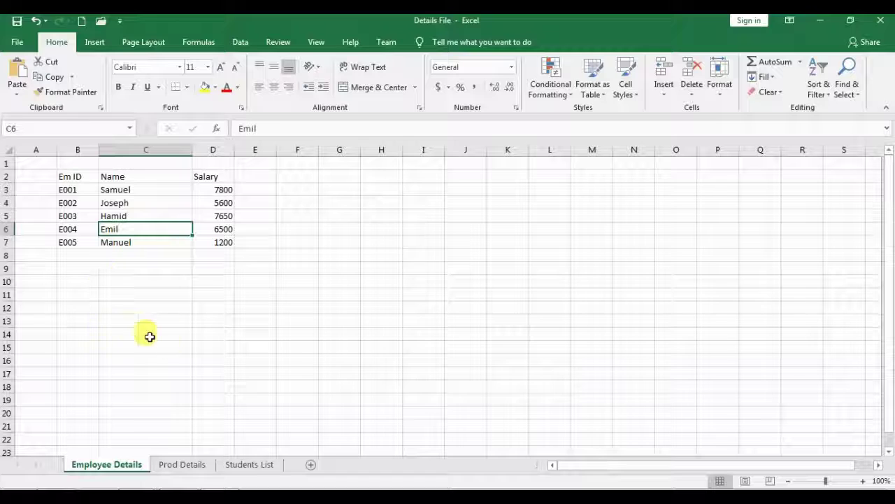
On Students List, insert a new Sheet1, move it to the end, then delete it
{"action": "left_click", "coordinate": [275, 467]}
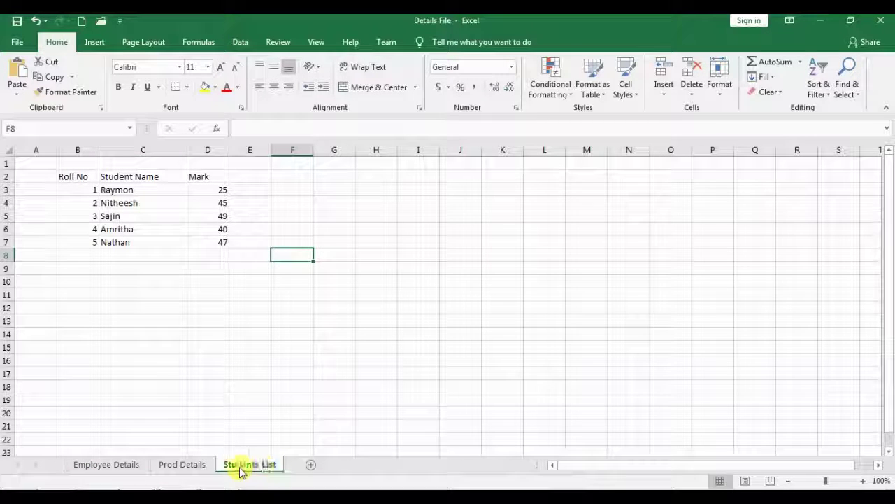
{"action": "left_click", "coordinate": [671, 100]}
{"action": "left_click", "coordinate": [686, 143]}
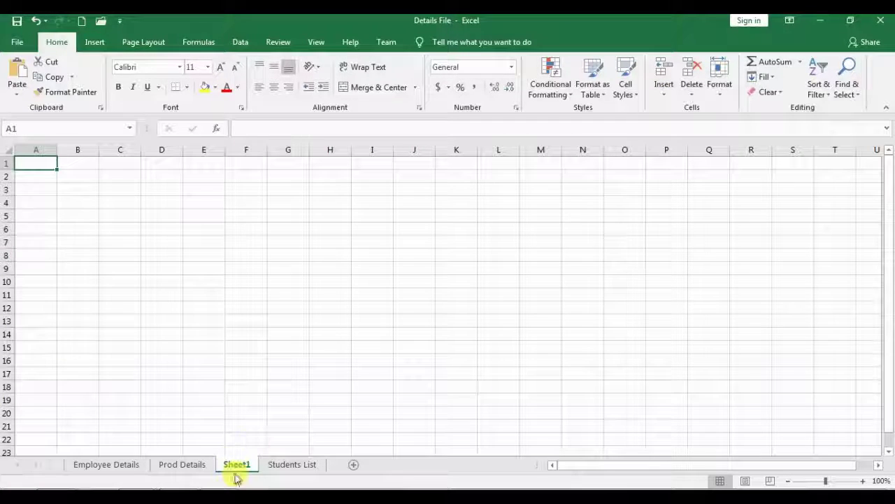
{"action": "double_click", "coordinate": [236, 463]}
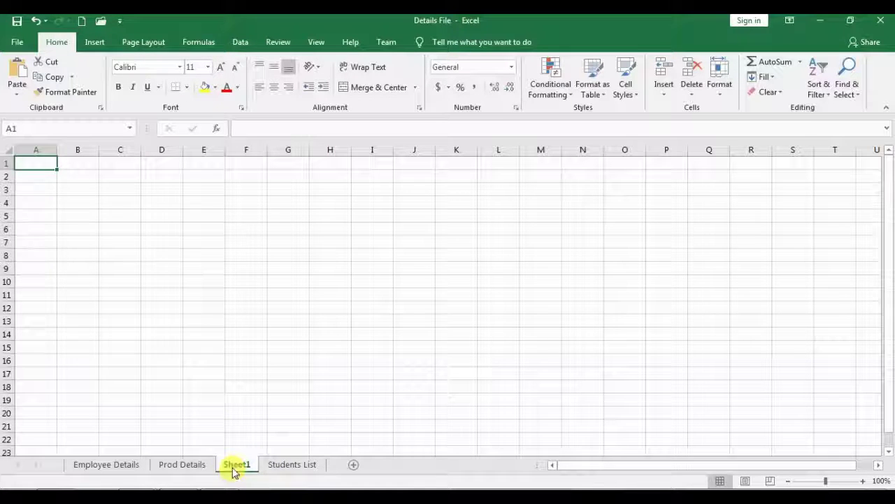
{"action": "mouse_move", "coordinate": [236, 468]}
{"action": "left_mouse_down"}
{"action": "mouse_move", "coordinate": [336, 459]}
{"action": "mouse_move", "coordinate": [319, 464]}
{"action": "left_mouse_up"}
{"action": "left_click", "coordinate": [691, 88]}
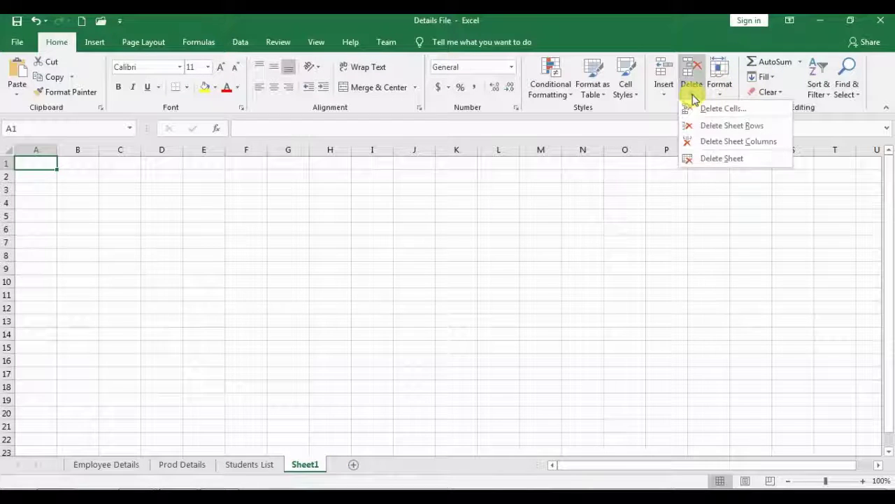
{"action": "left_click", "coordinate": [707, 158]}
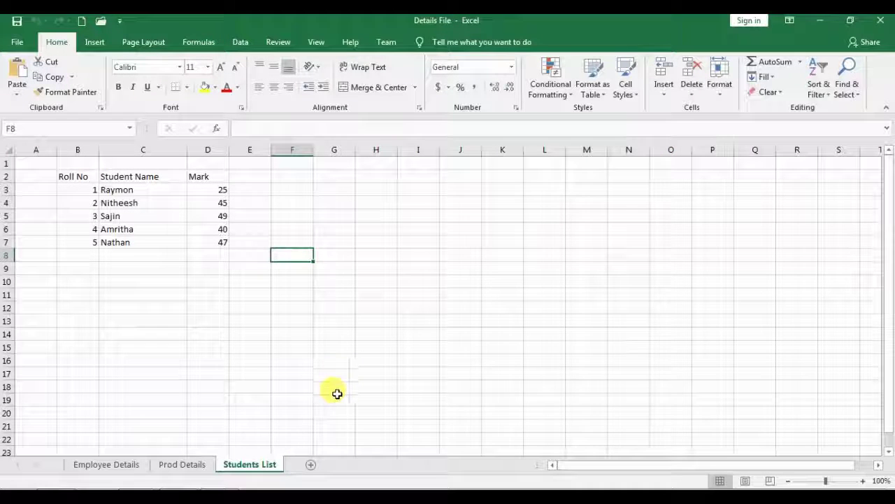
Add Sheet2 with New Sheet, delete it from its tab menu, and return to Employee Details
{"action": "left_click", "coordinate": [312, 466]}
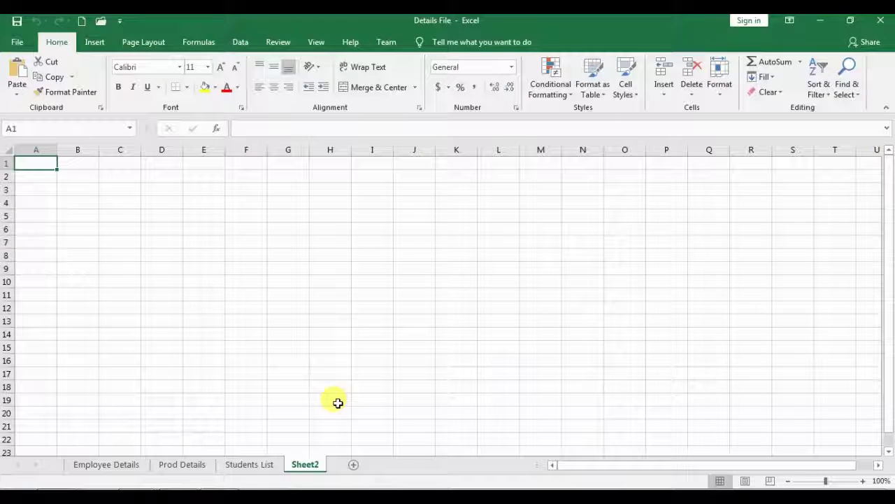
{"action": "double_click", "coordinate": [307, 468]}
{"action": "right_click", "coordinate": [306, 467]}
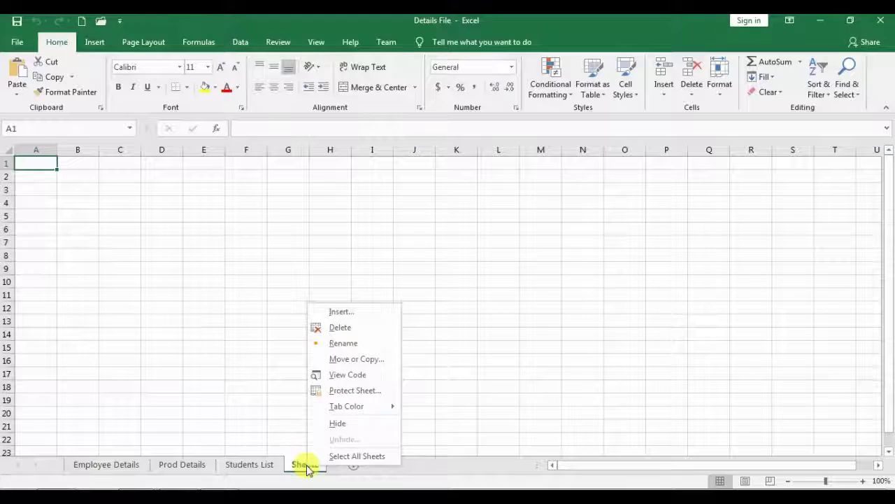
{"action": "left_click", "coordinate": [363, 335]}
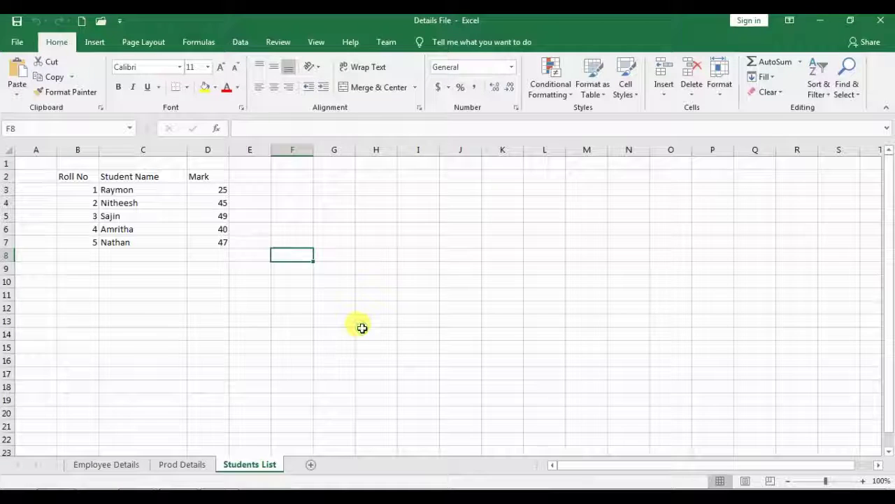
{"action": "left_click", "coordinate": [117, 464]}
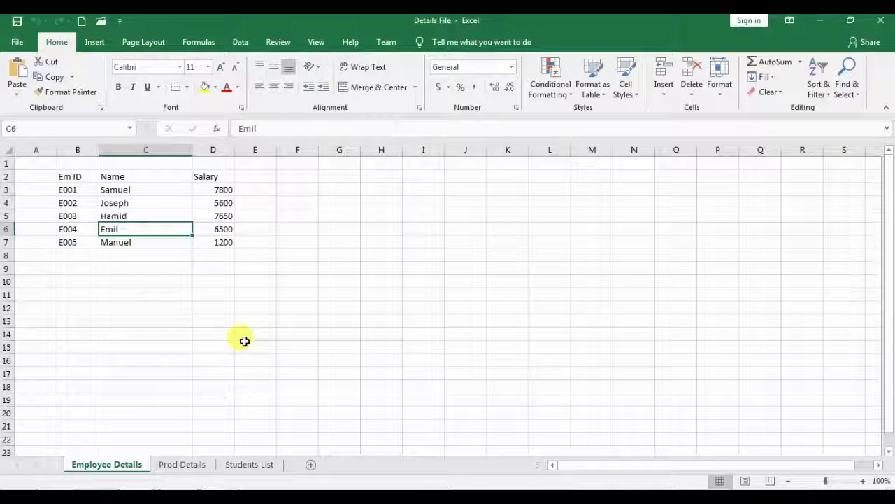